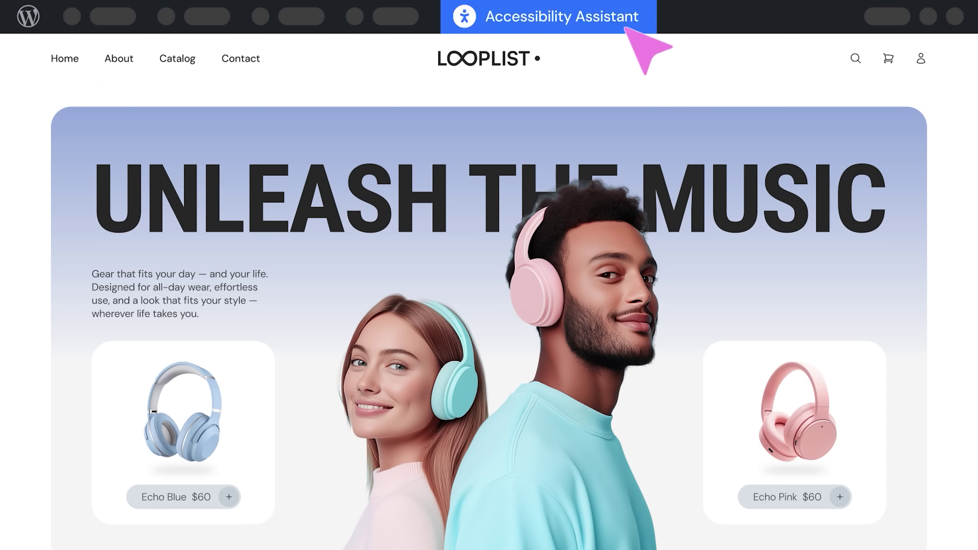
# Open the Accessibility Assistant for the Home page and view its Alternative text issues.
pyautogui.click(622, 23)
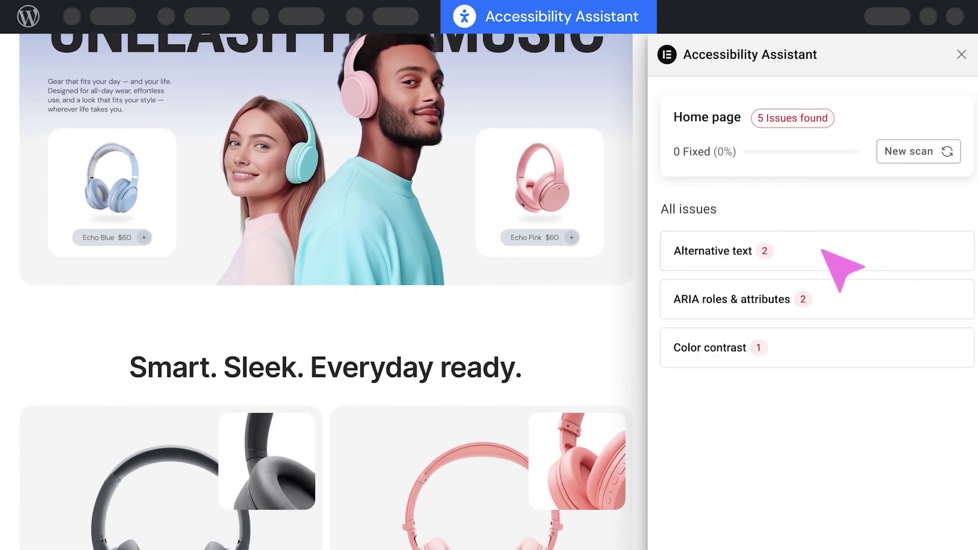
pyautogui.click(823, 250)
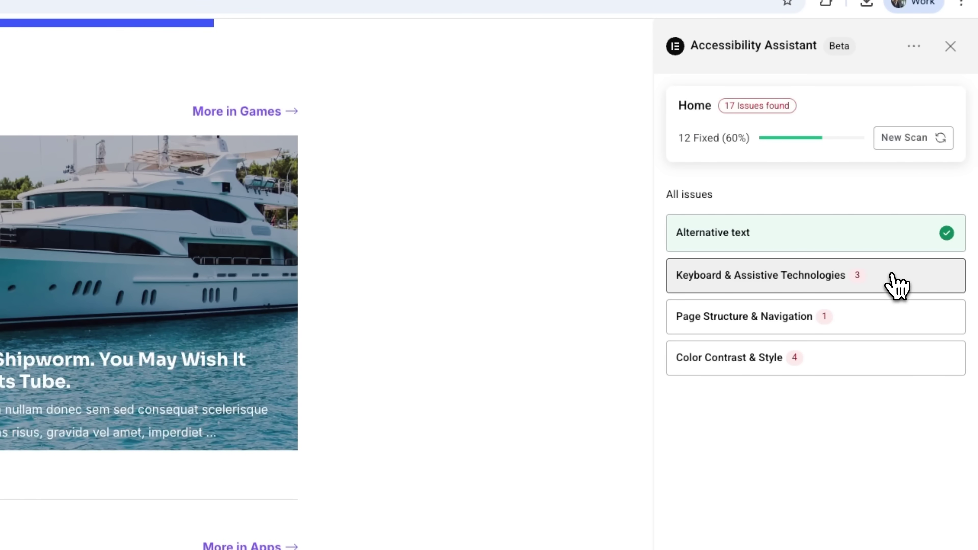
# Expand the Orientation Lock Issue under Keyboard & Assistive Technologies and request an AI fix.
pyautogui.click(898, 287)
pyautogui.click(845, 144)
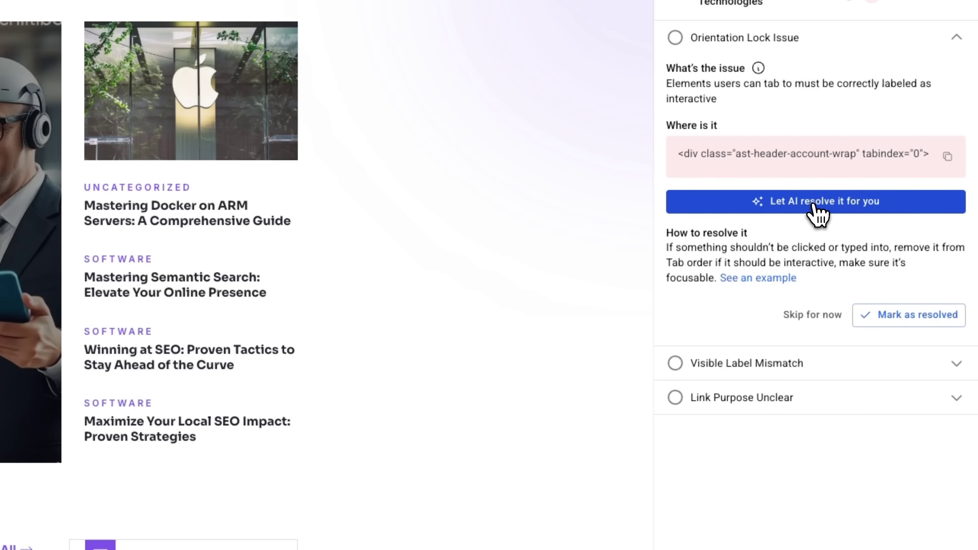
pyautogui.click(817, 213)
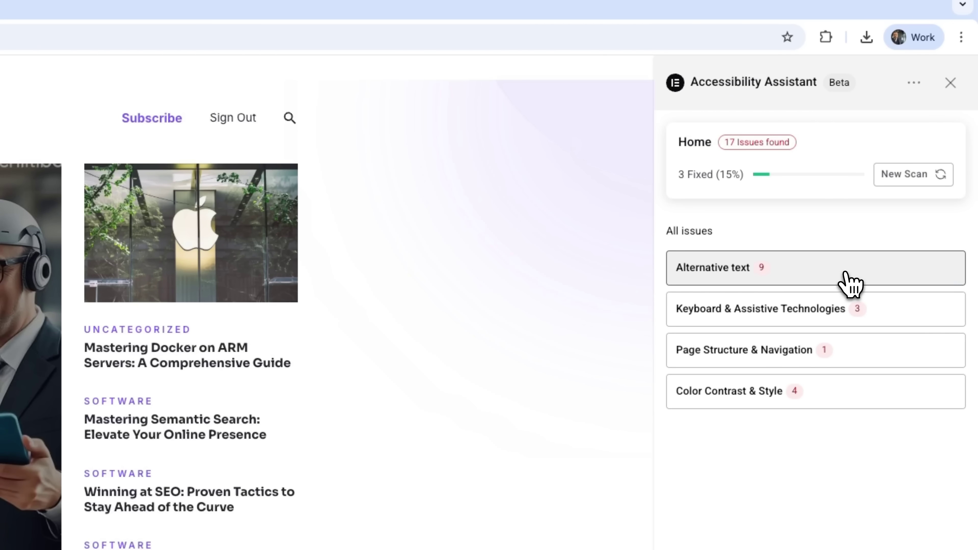
# Mark the search icon image as decorative and resolve its alternative text issue.
pyautogui.click(850, 285)
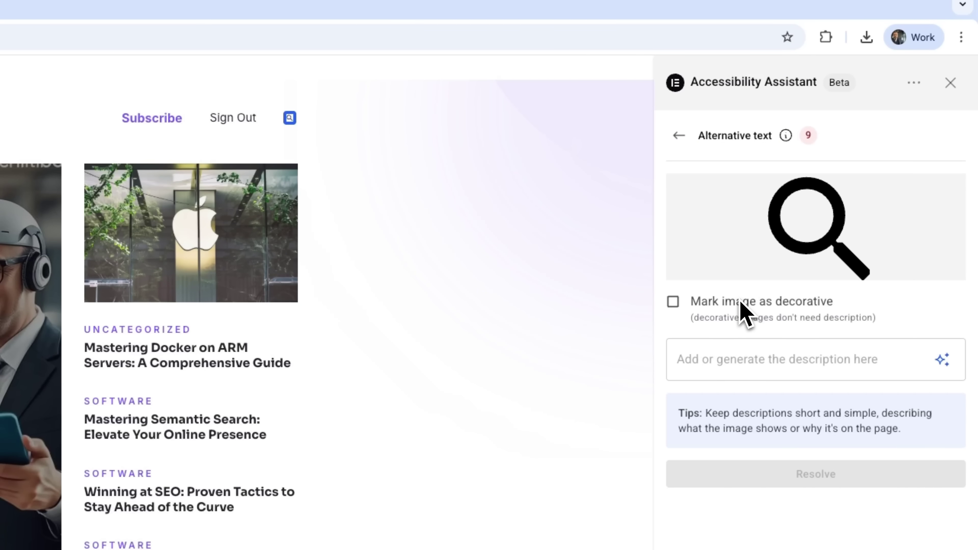
pyautogui.click(716, 305)
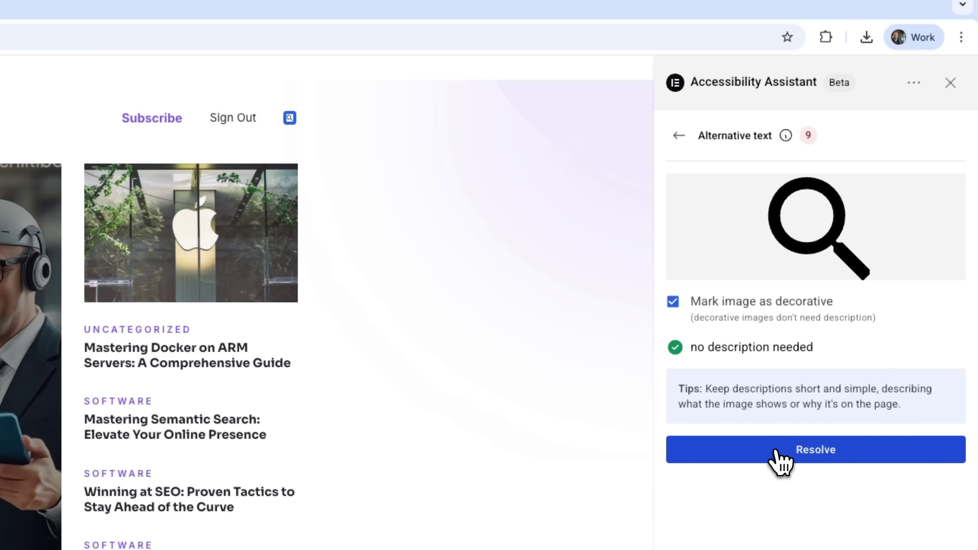
pyautogui.click(786, 450)
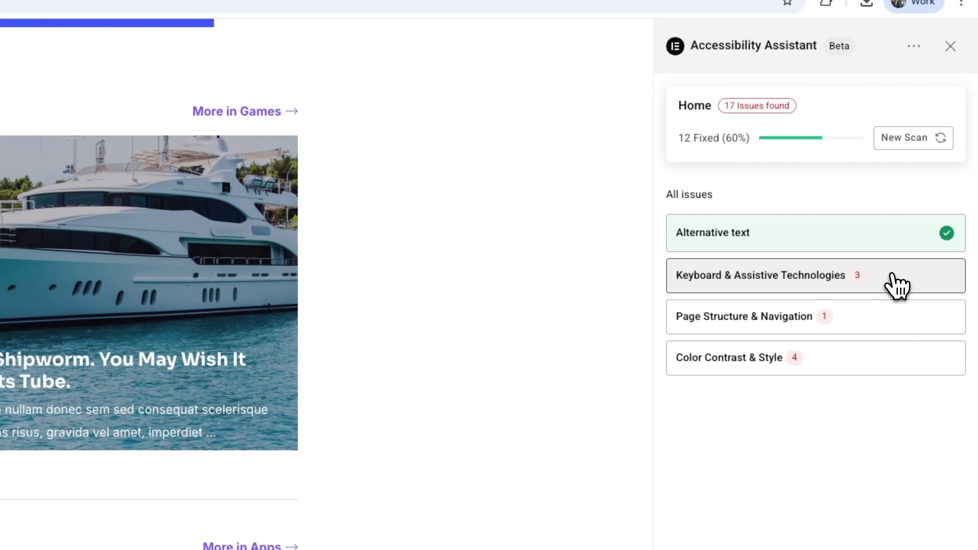
# Expand the Orientation Lock Issue details under Keyboard & Assistive Technologies.
pyautogui.click(897, 288)
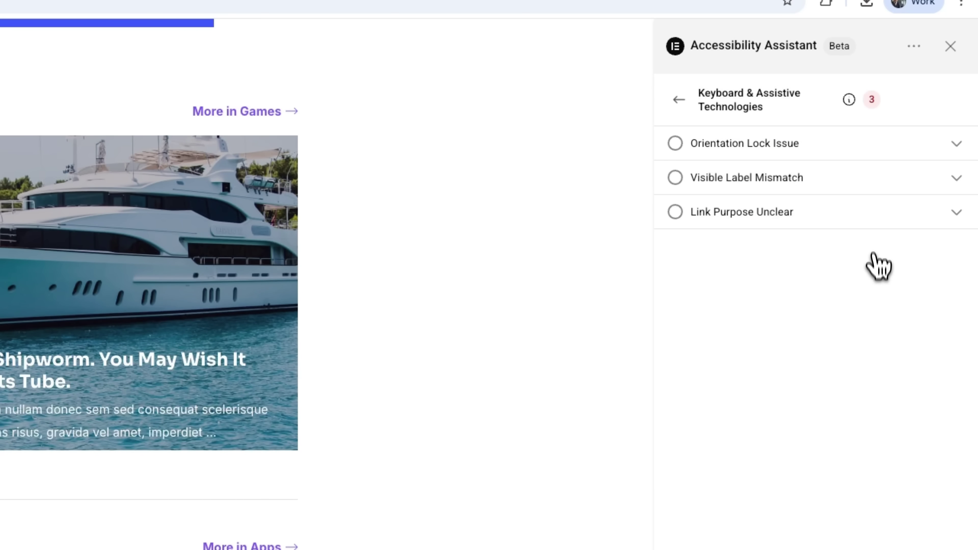
pyautogui.click(848, 147)
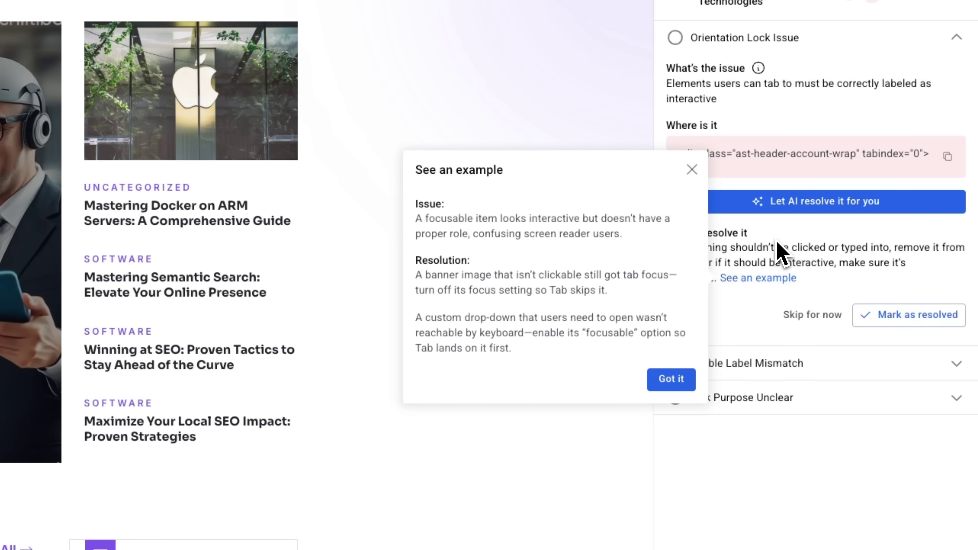
# Apply the AI-suggested role="button" fix to the header account element.
pyautogui.click(692, 170)
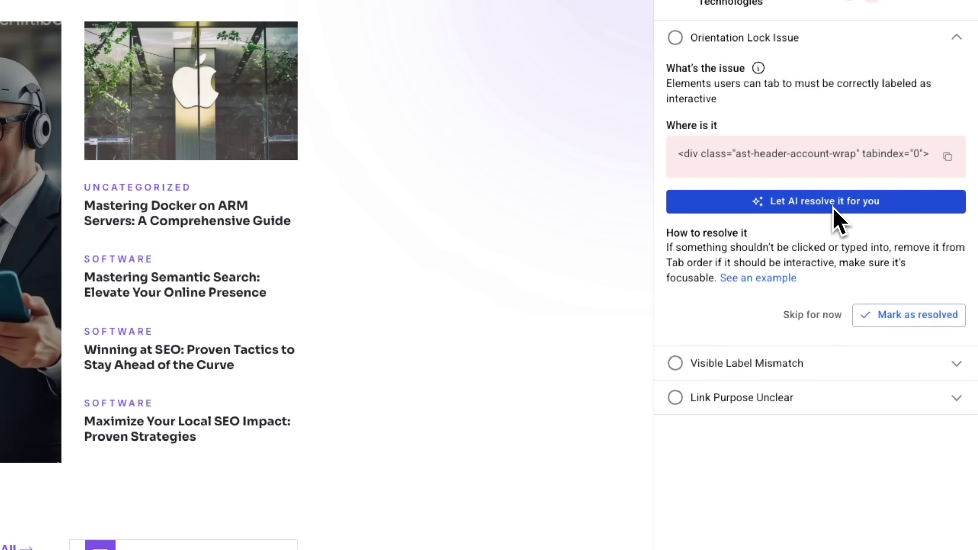
pyautogui.click(807, 200)
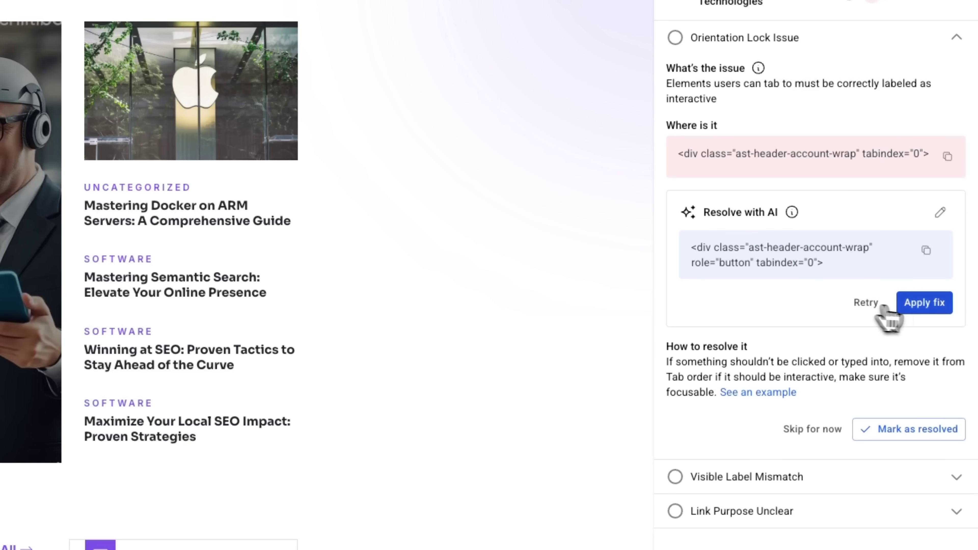
pyautogui.click(920, 304)
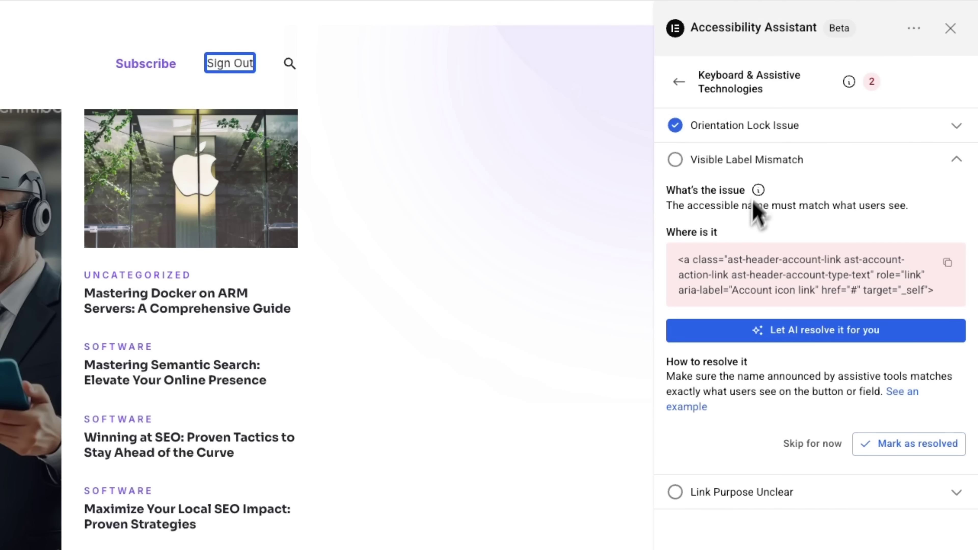
# Apply AI fixes for the Visible Label Mismatch and Link Purpose Unclear issues.
pyautogui.click(843, 332)
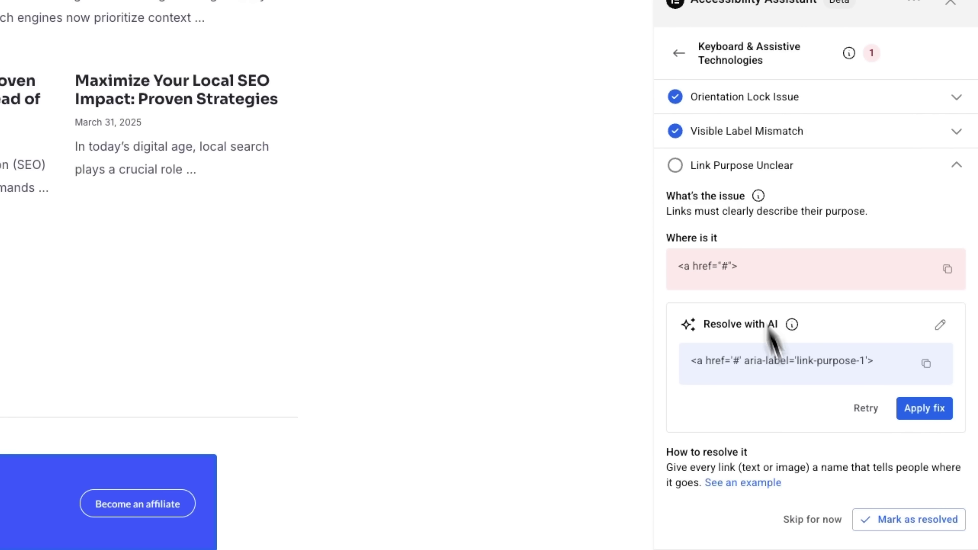
pyautogui.click(917, 410)
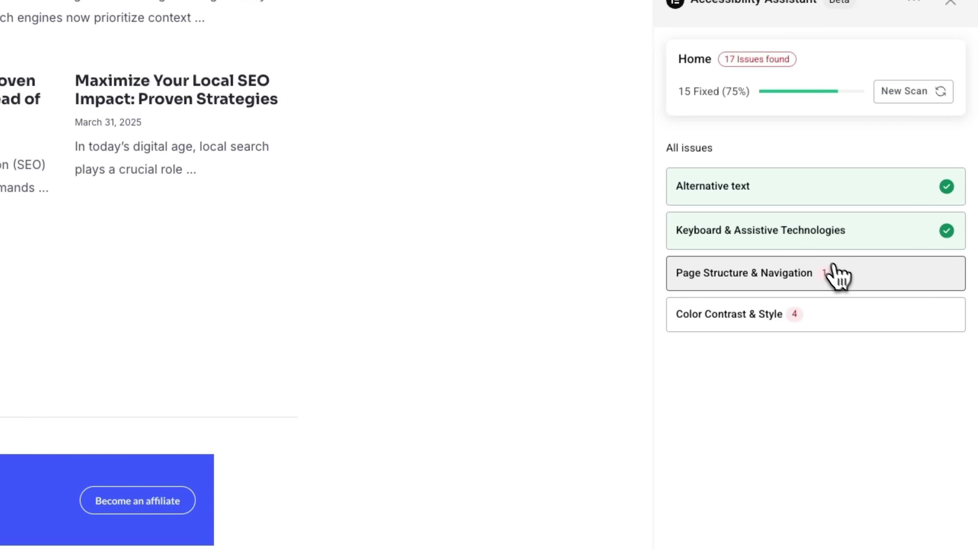
# Open Page Structure & Navigation to see its single Content Outside Landmarks issue.
pyautogui.click(839, 276)
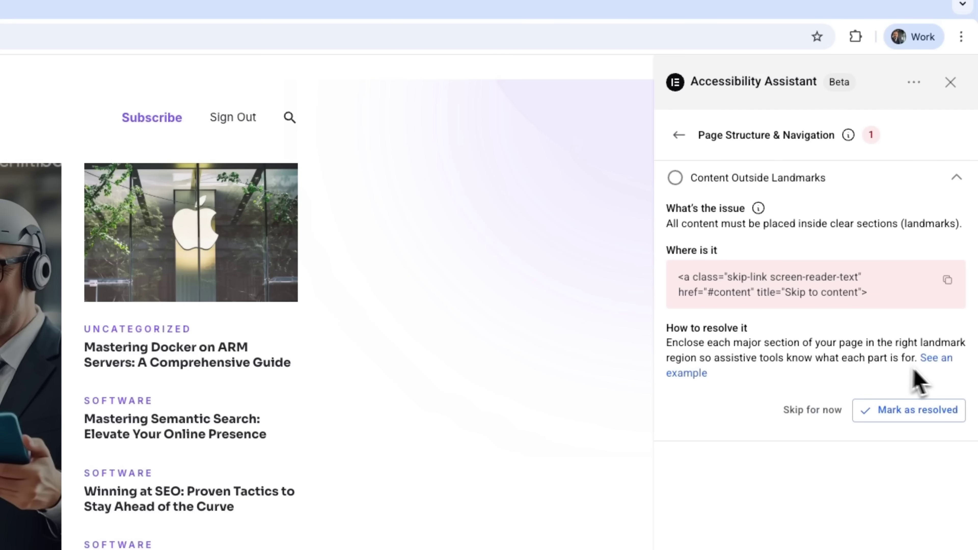
# Review the landmarks example, mark Content Outside Landmarks resolved, then open Color Contrast & Style.
pyautogui.click(937, 359)
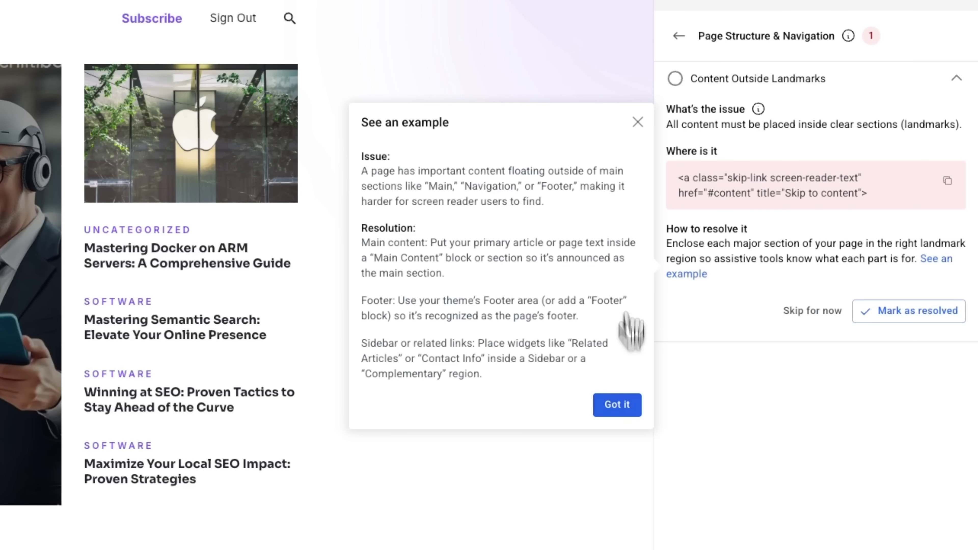
pyautogui.click(638, 122)
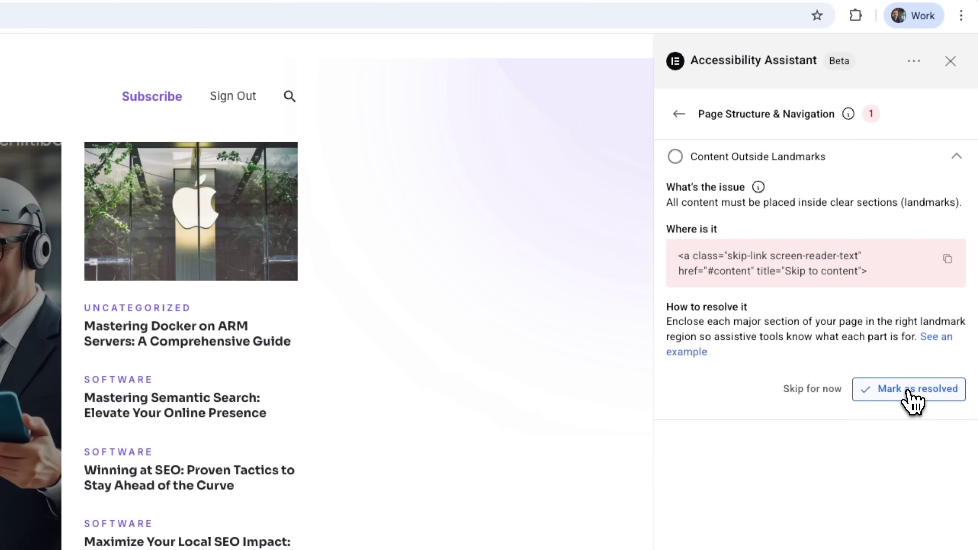
pyautogui.click(913, 397)
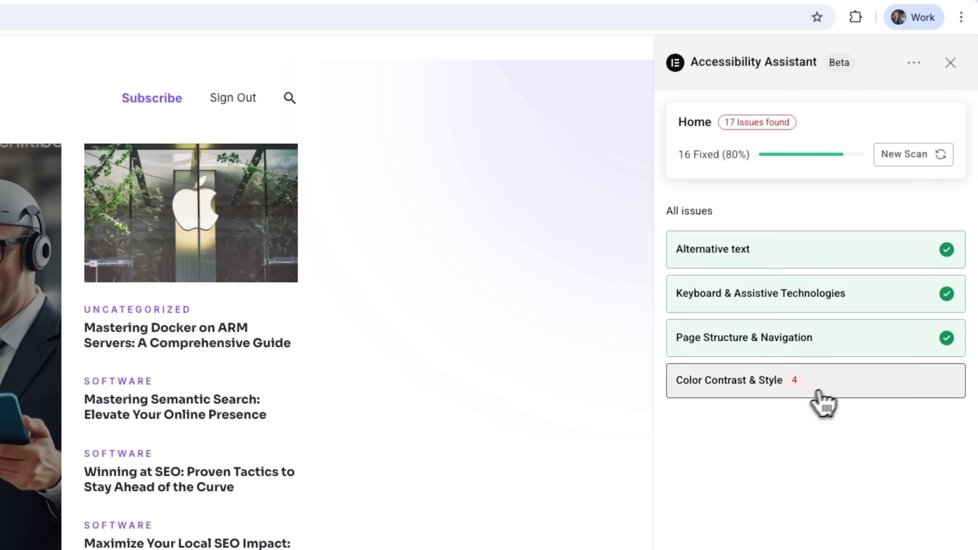
pyautogui.click(828, 393)
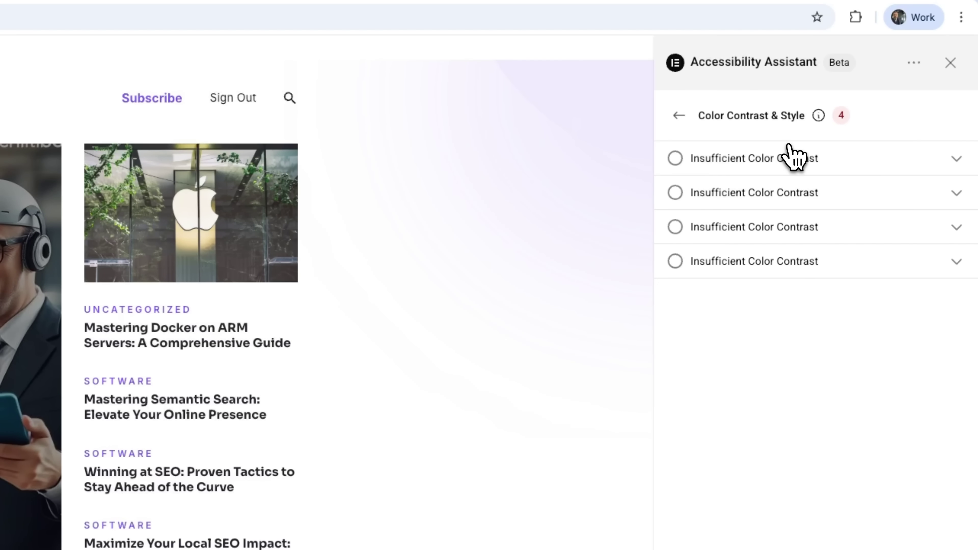
# Expand each of the four Insufficient Color Contrast issues in turn to review details.
pyautogui.click(791, 167)
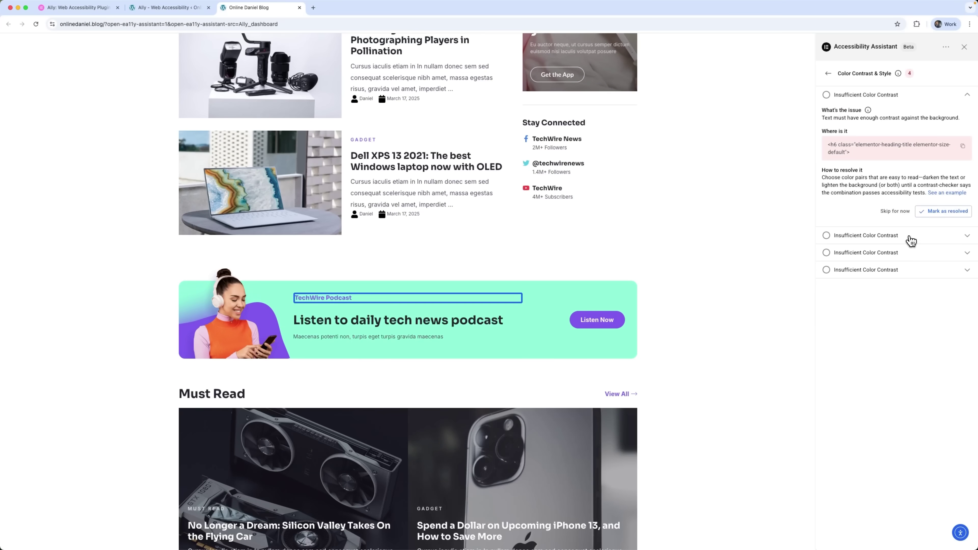
pyautogui.click(910, 239)
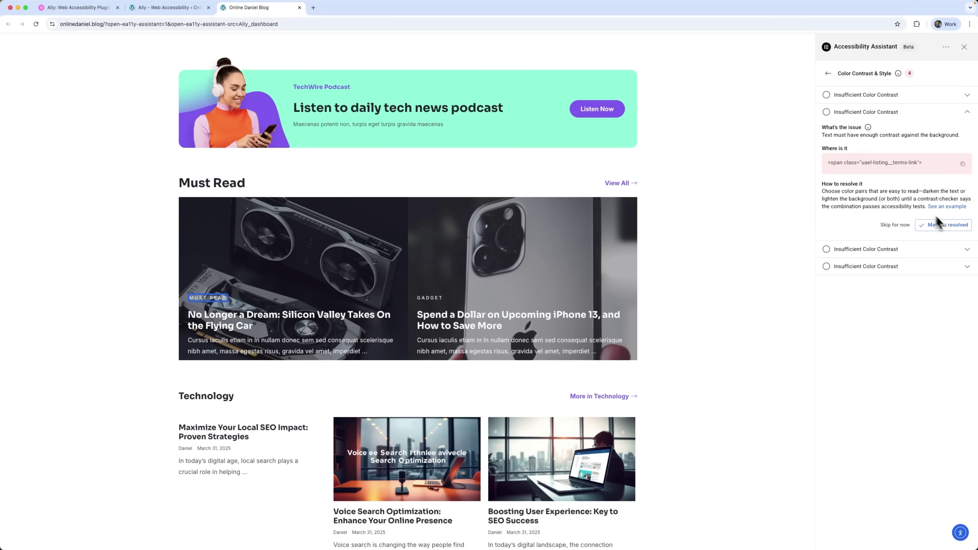
pyautogui.click(926, 250)
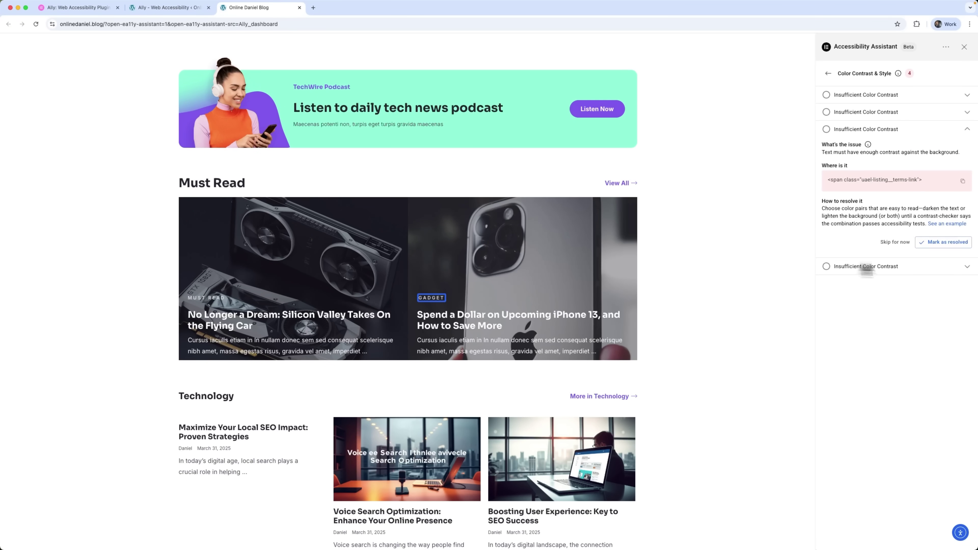
pyautogui.click(926, 269)
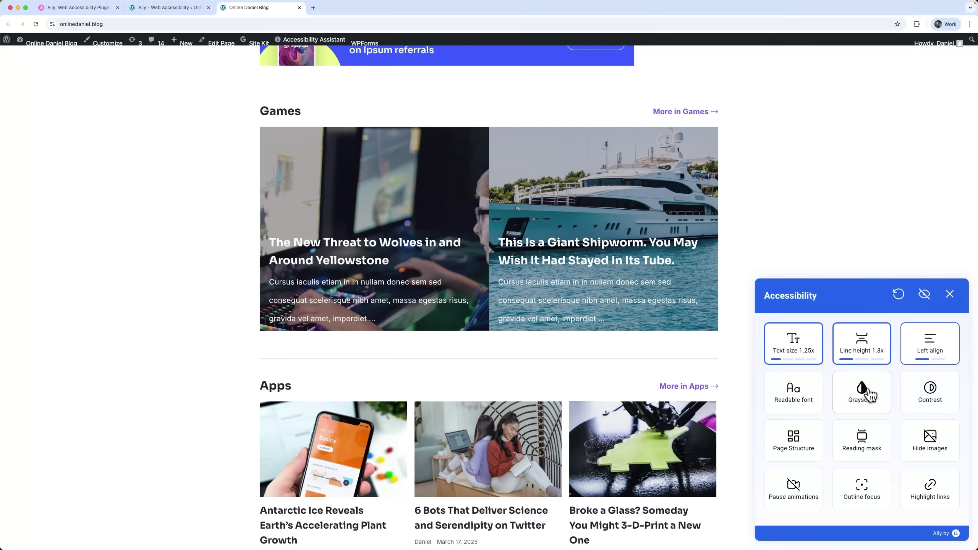
# Turn on grayscale and light contrast, trying readable font and dark contrast along the way.
pyautogui.click(862, 395)
pyautogui.click(816, 405)
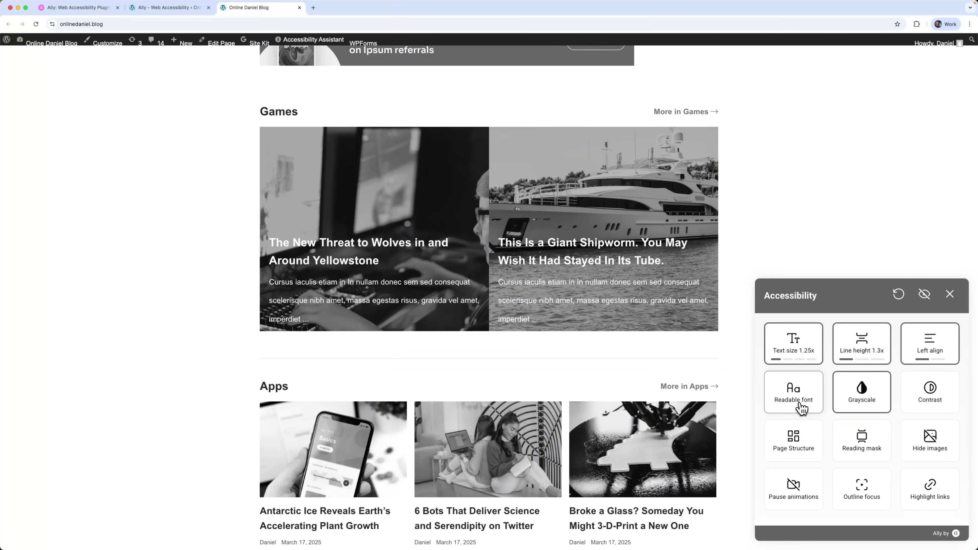
pyautogui.click(934, 399)
pyautogui.click(943, 395)
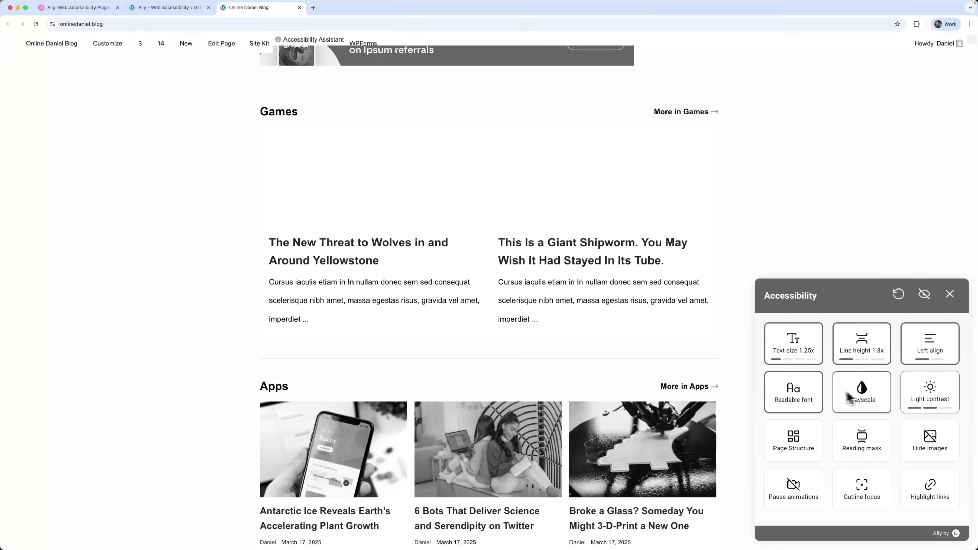
pyautogui.click(803, 397)
# Set text size 1.50x, line height 1.6x, right alignment, and briefly try the reading mask.
pyautogui.click(799, 352)
pyautogui.click(861, 355)
pyautogui.click(930, 345)
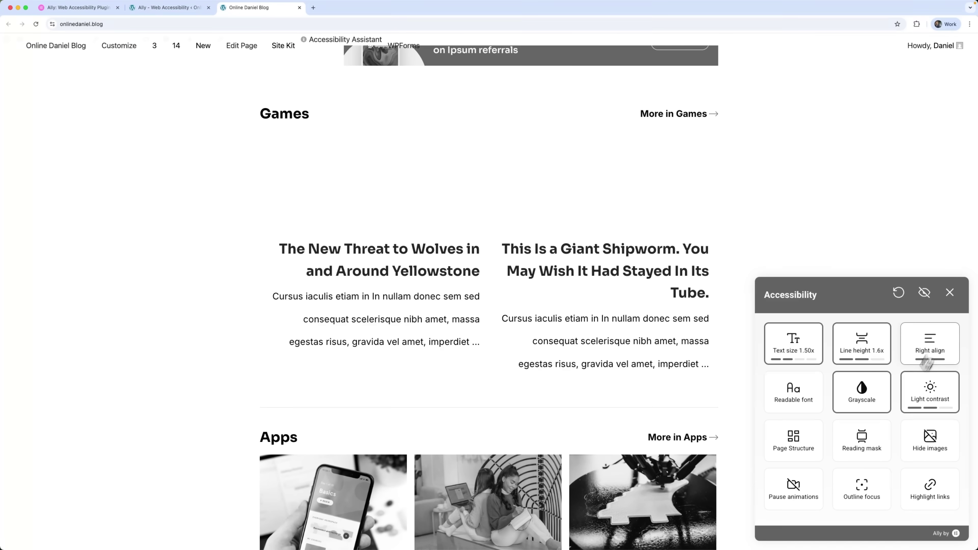
pyautogui.click(867, 442)
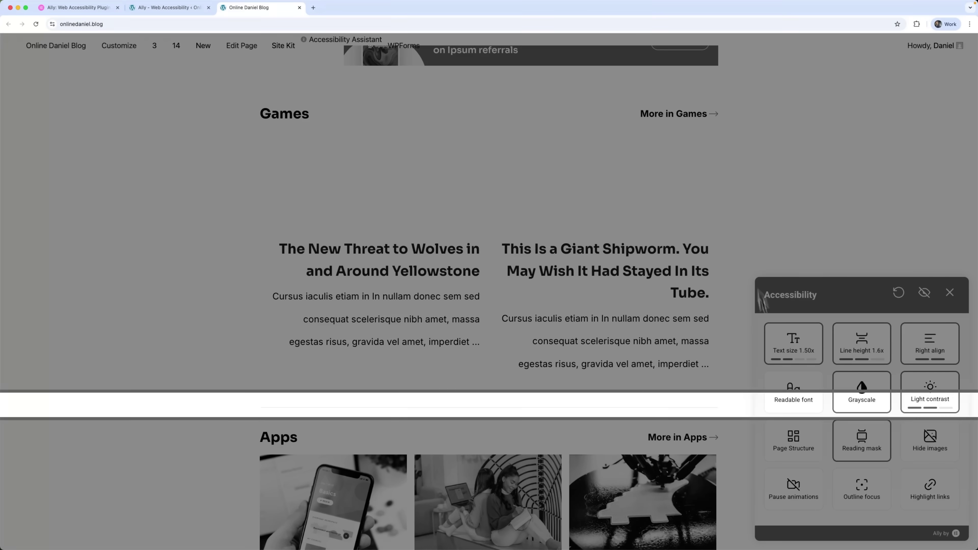
pyautogui.click(854, 445)
# View the page's Headings list under Page Structure, then return to the main accessibility options.
pyautogui.click(798, 448)
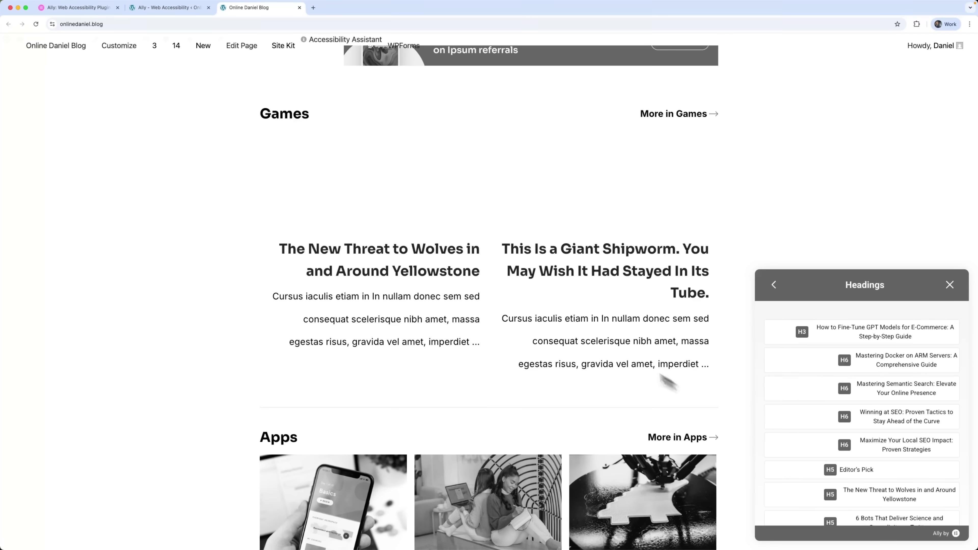
pyautogui.click(774, 285)
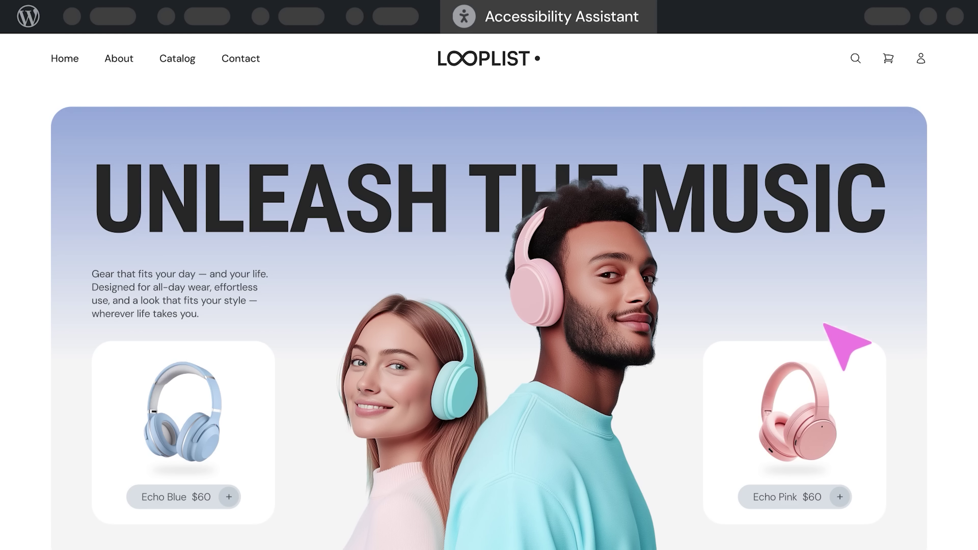
# Scan the page and save AI-generated alt text for the pink headphones image.
pyautogui.click(628, 25)
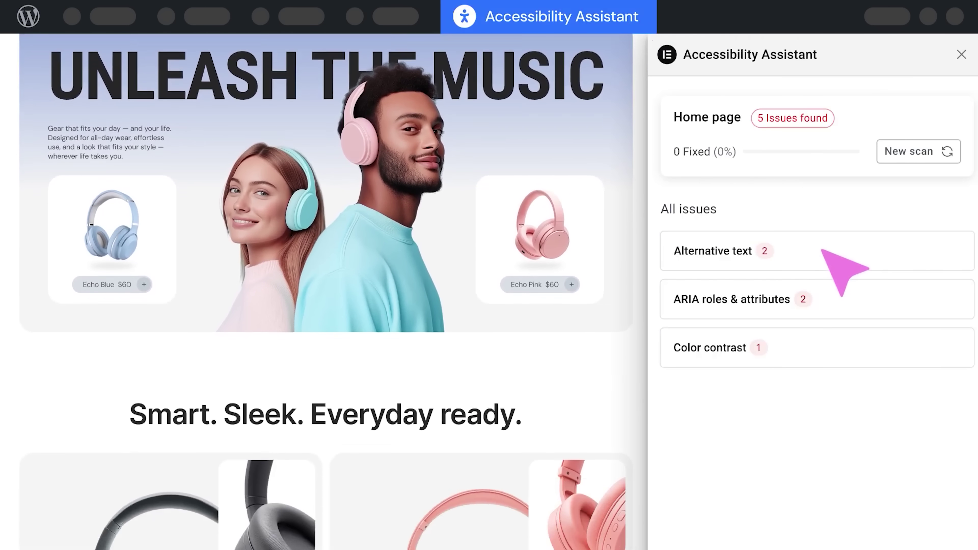
pyautogui.click(823, 251)
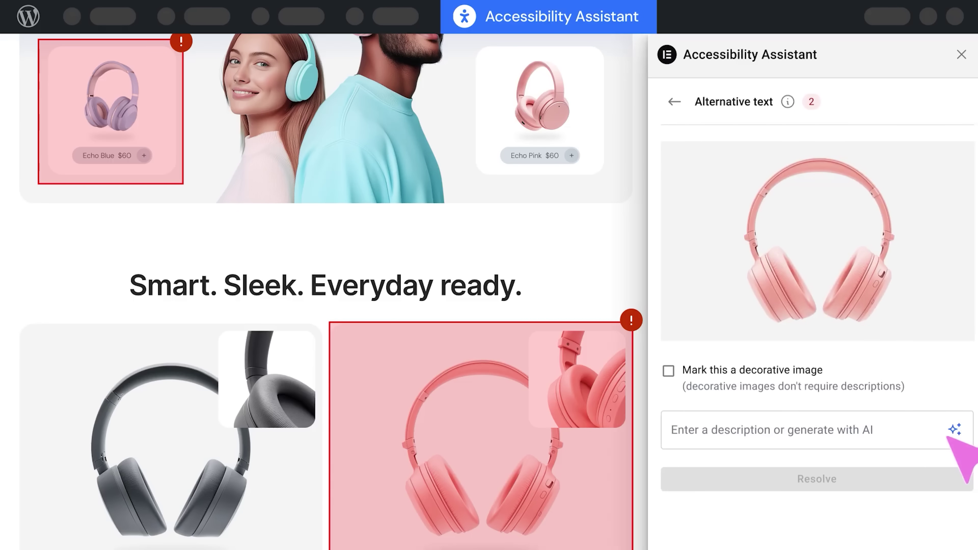
pyautogui.click(952, 431)
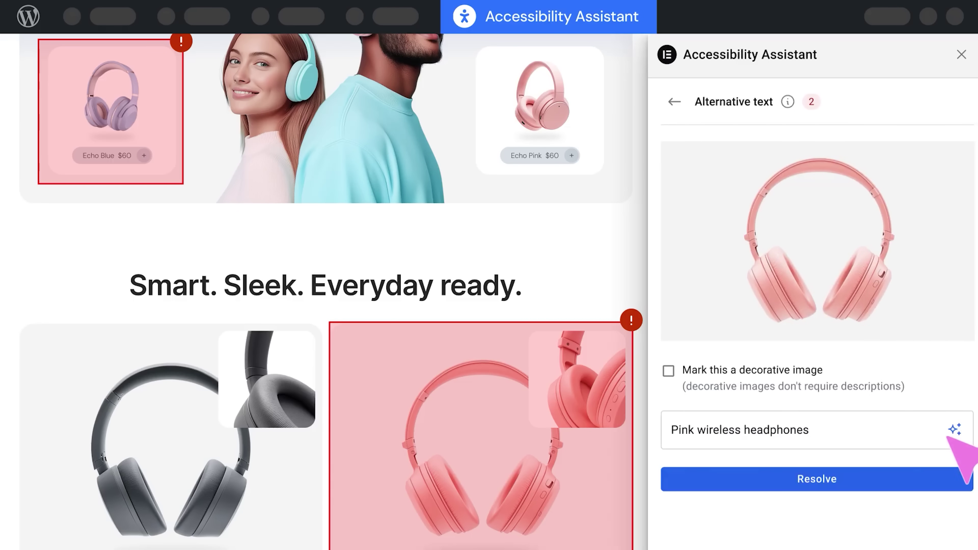
pyautogui.click(862, 482)
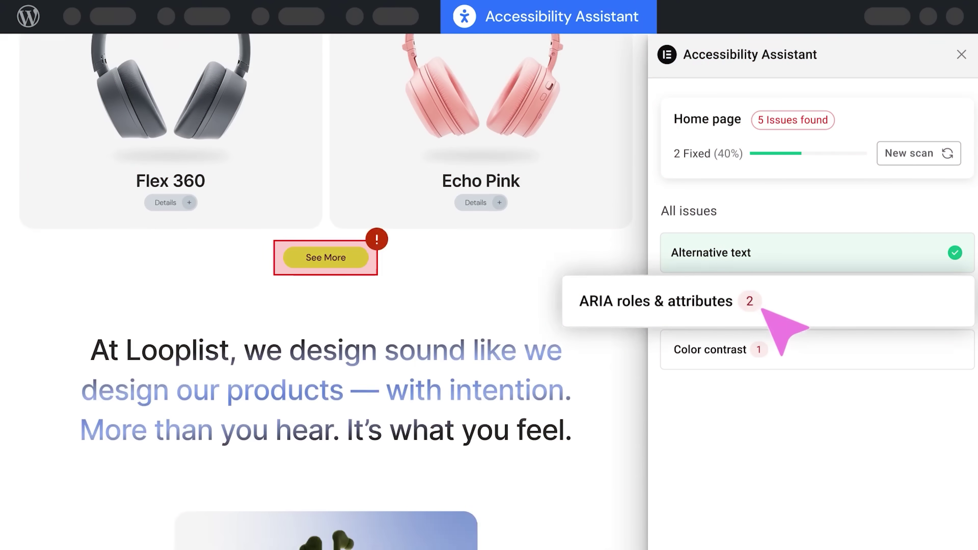
# Apply the AI-suggested ARIA fix and raise the STAY IN THE LOOP heading's text lightness to 100%.
pyautogui.click(761, 309)
pyautogui.click(833, 315)
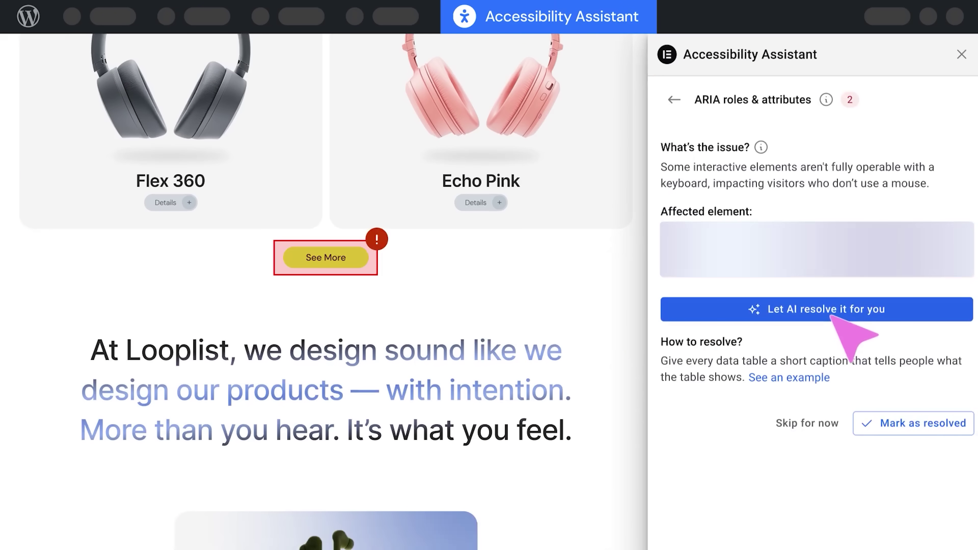
pyautogui.click(933, 257)
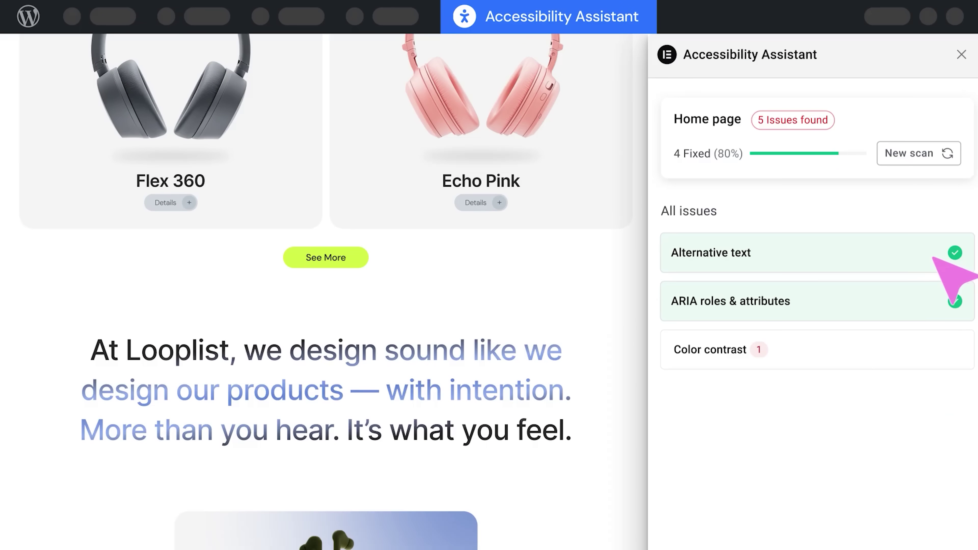
pyautogui.click(794, 348)
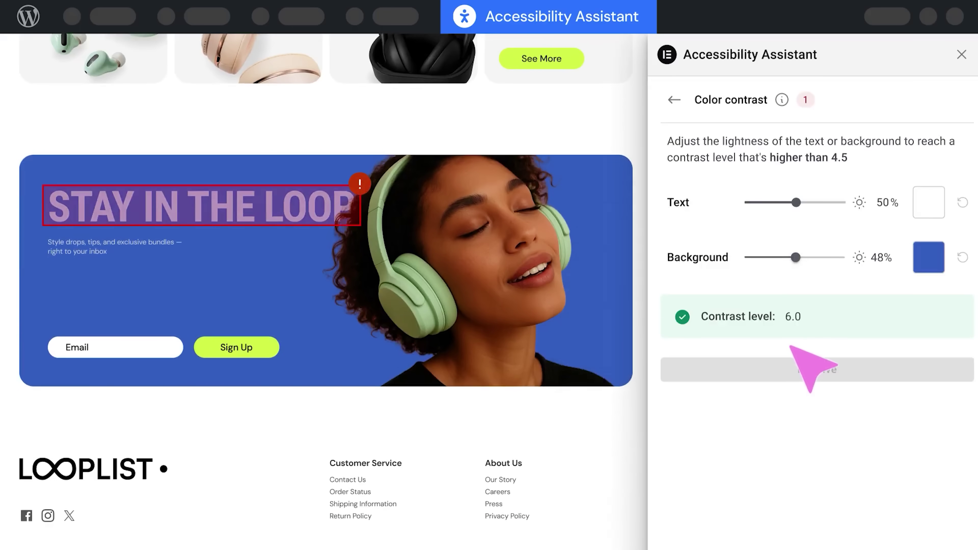
pyautogui.moveTo(796, 203); pyautogui.dragTo(852, 208)
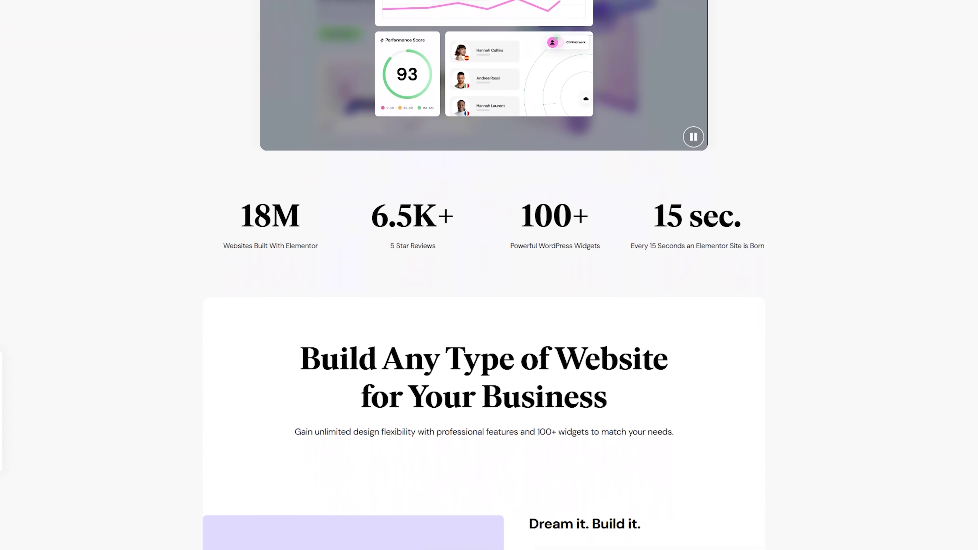
pyautogui.scroll(-10, 489, 270)
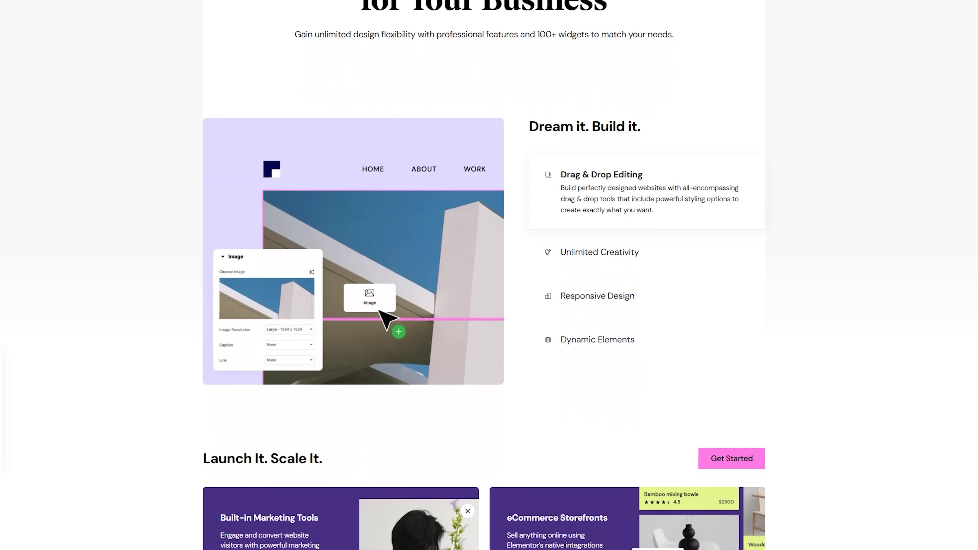